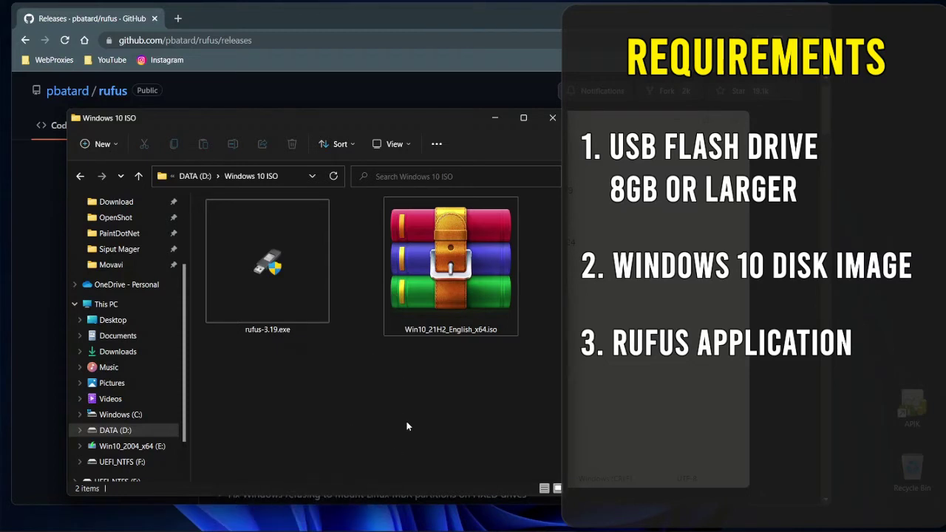
# Step: Look over Win10_21H2_English_x64.iso and the download links in links.txt
pyautogui.click(464, 237)
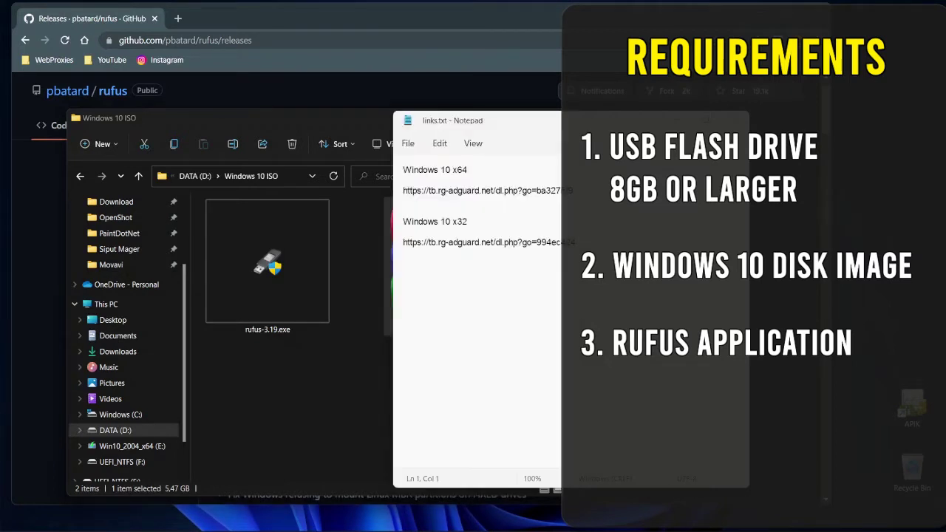
pyautogui.moveTo(569, 244); pyautogui.dragTo(372, 173)
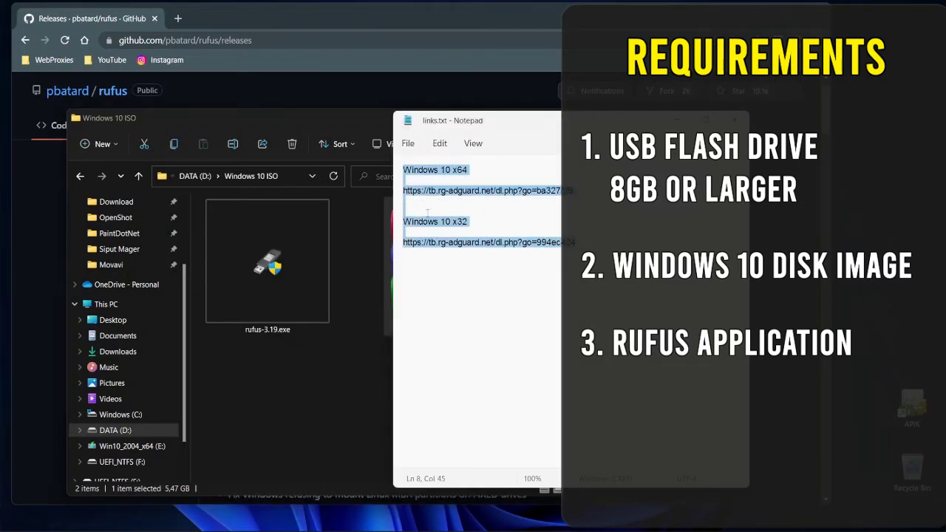
pyautogui.click(458, 279)
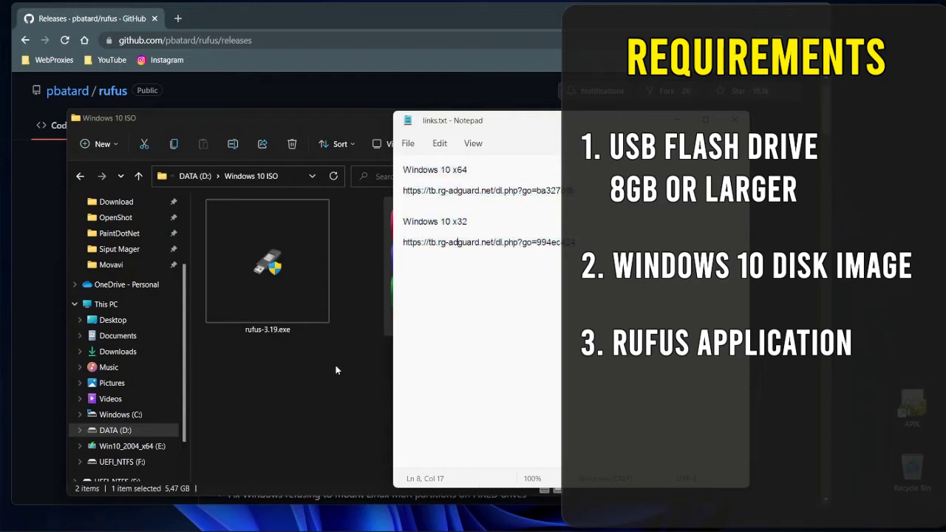
pyautogui.click(316, 394)
# Step: Select rufus-3.19.exe and bring the GitHub Rufus releases page forward
pyautogui.click(266, 270)
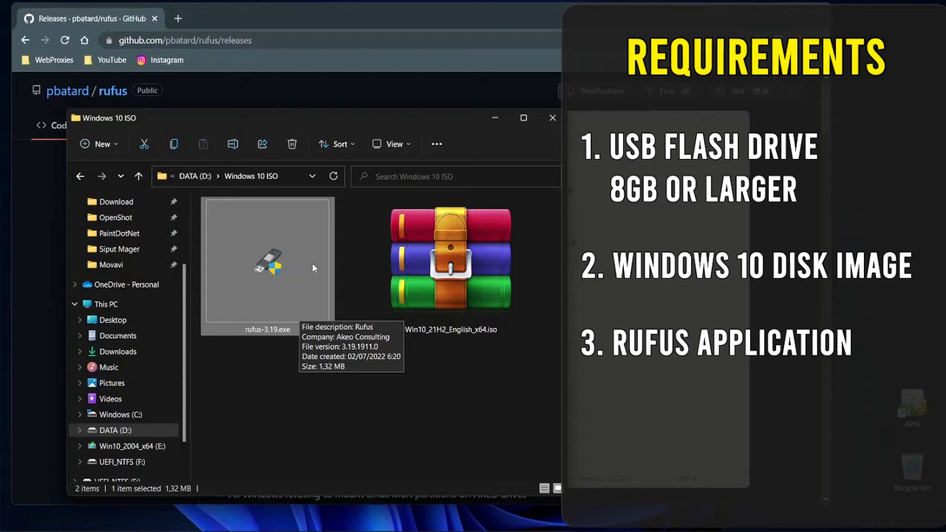
pyautogui.click(389, 6)
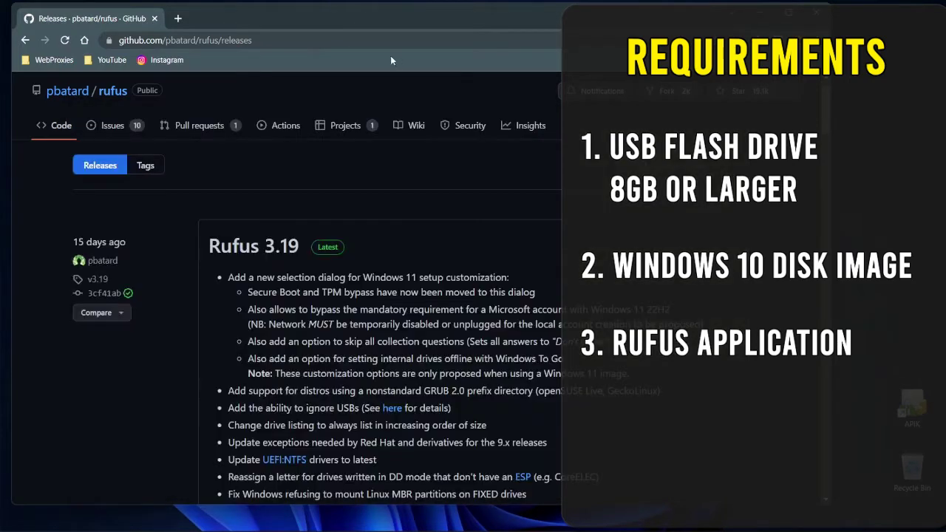
pyautogui.click(332, 40)
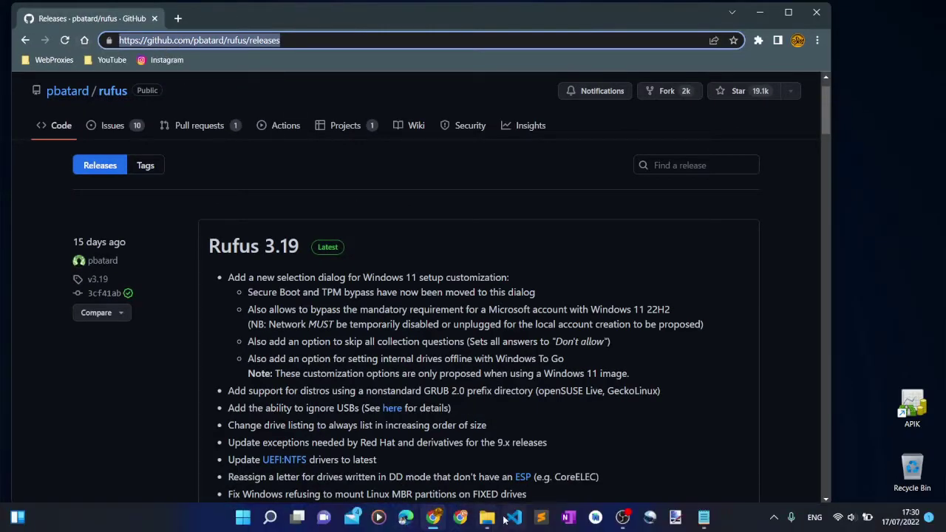
# Step: Copy the Windows 10 x64 download link from the links.txt notes
pyautogui.click(488, 519)
pyautogui.click(704, 518)
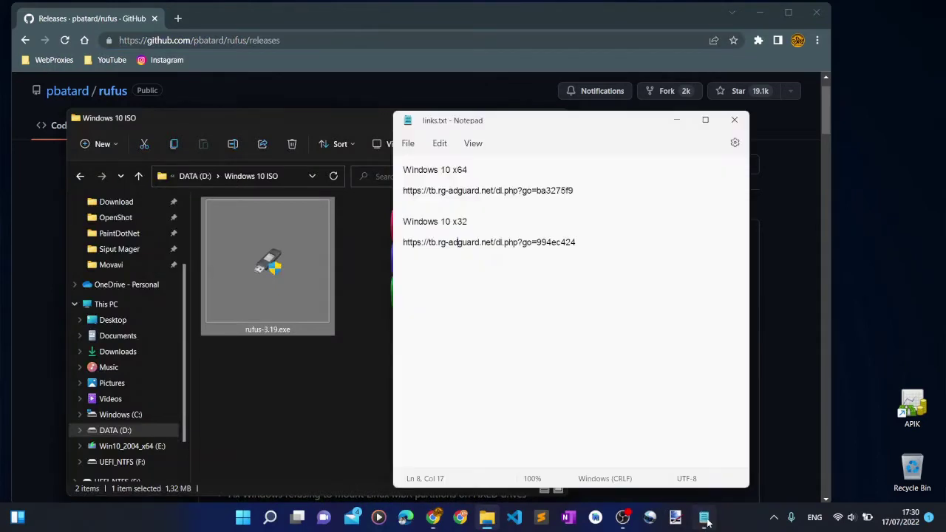
pyautogui.click(555, 344)
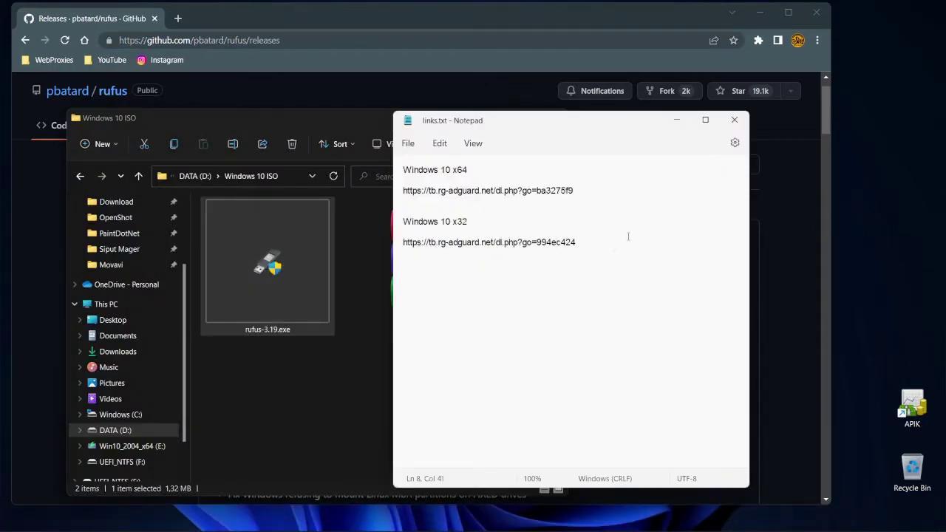
pyautogui.moveTo(585, 190); pyautogui.dragTo(388, 182)
pyautogui.hotkey('ctrl', 'c')
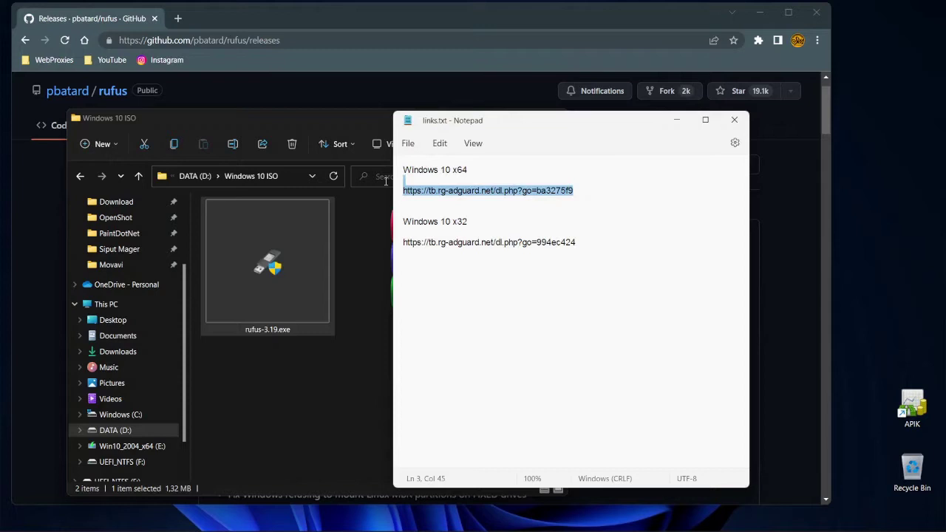
# Step: Paste the link into a new Chrome tab to download Win10_21H2_English_x64.iso, then return to releases
pyautogui.click(320, 13)
pyautogui.click(178, 18)
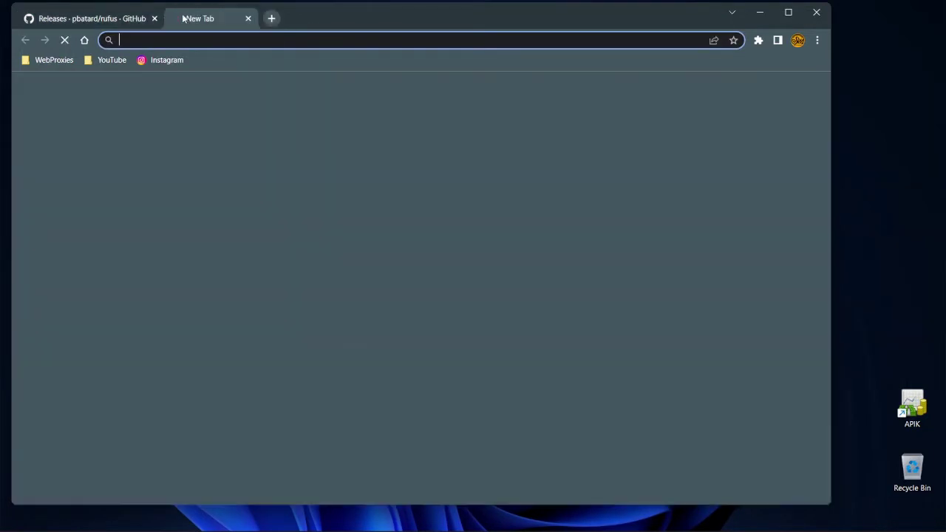
pyautogui.rightClick(225, 40)
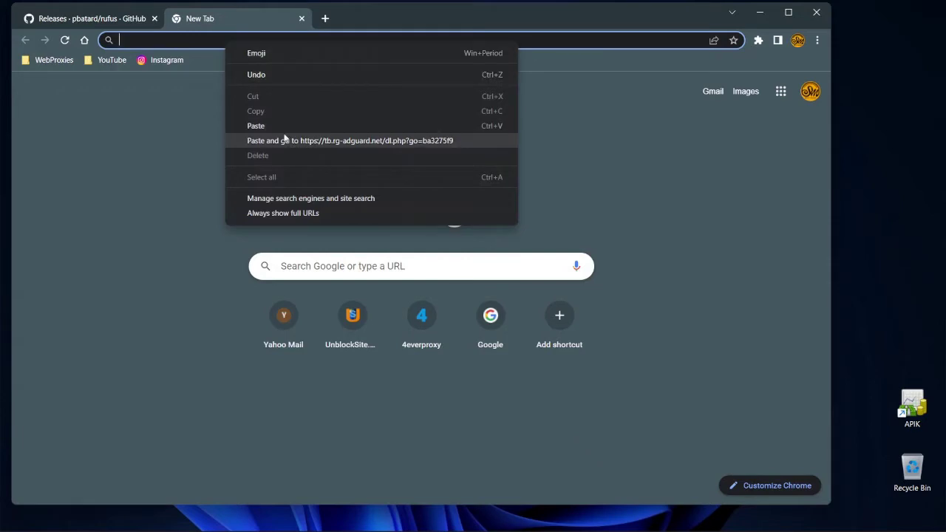
pyautogui.click(284, 141)
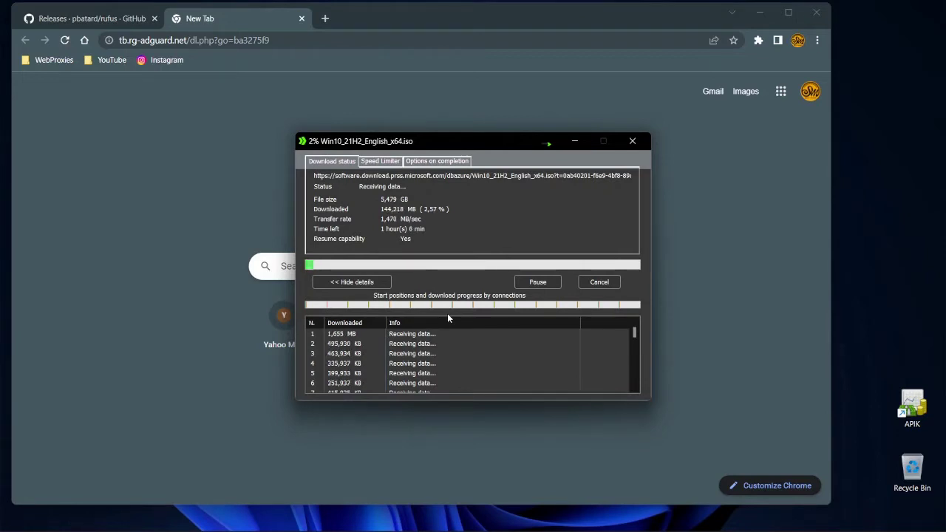
pyautogui.click(117, 20)
pyautogui.click(117, 20)
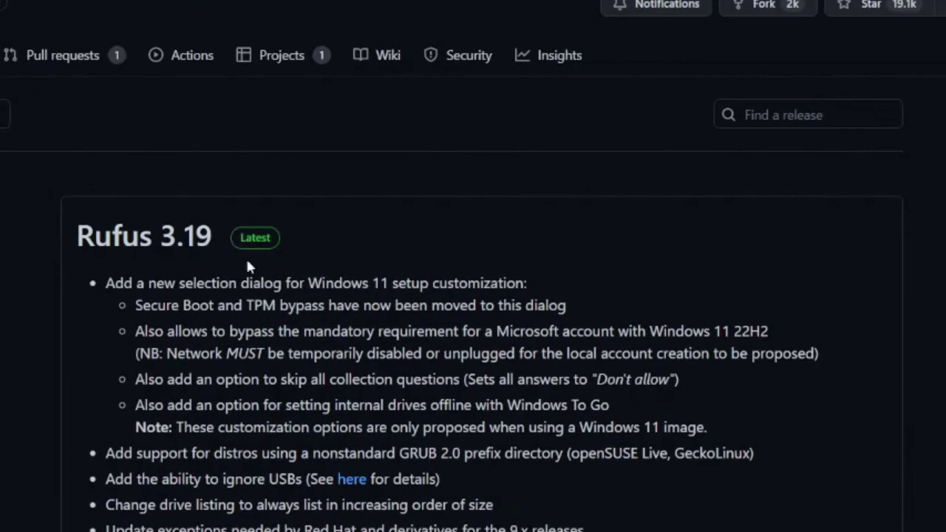
# Step: Download rufus-3.19.exe from the Rufus 3.19 assets into D:\Download
pyautogui.scroll(-6, 312, 252)
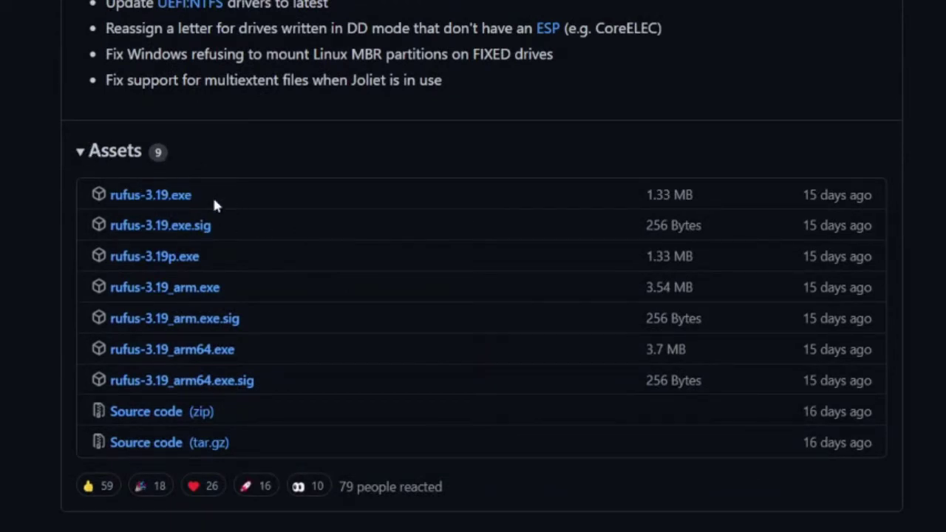
pyautogui.click(161, 196)
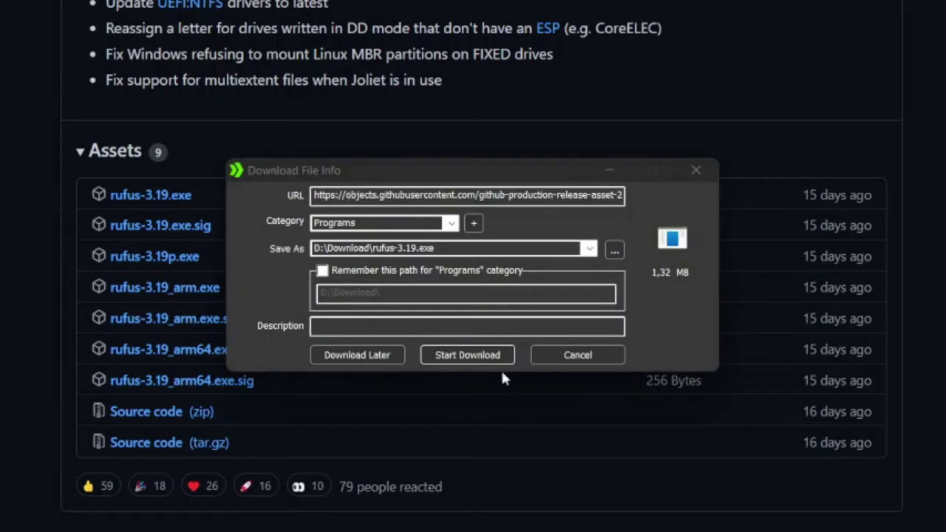
pyautogui.click(501, 356)
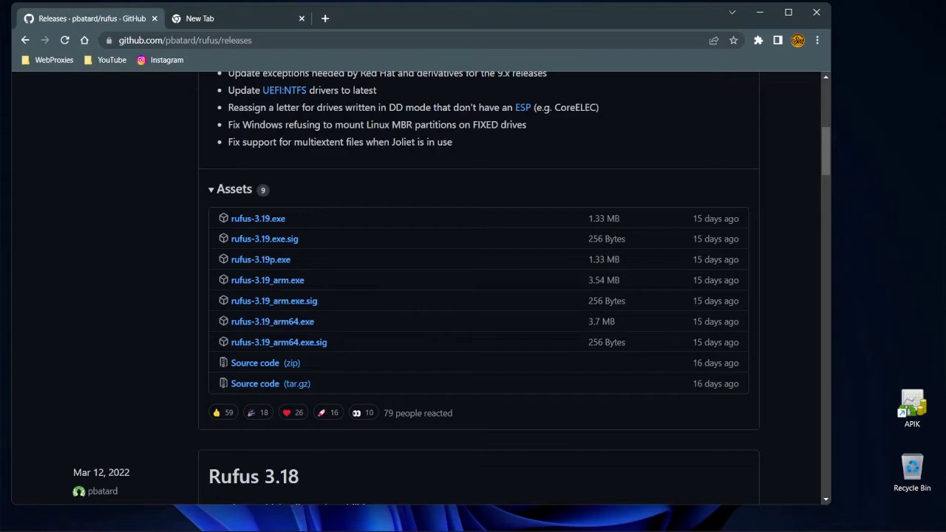
# Step: Run rufus-3.19.exe from the Windows 10 ISO folder
pyautogui.click(473, 527)
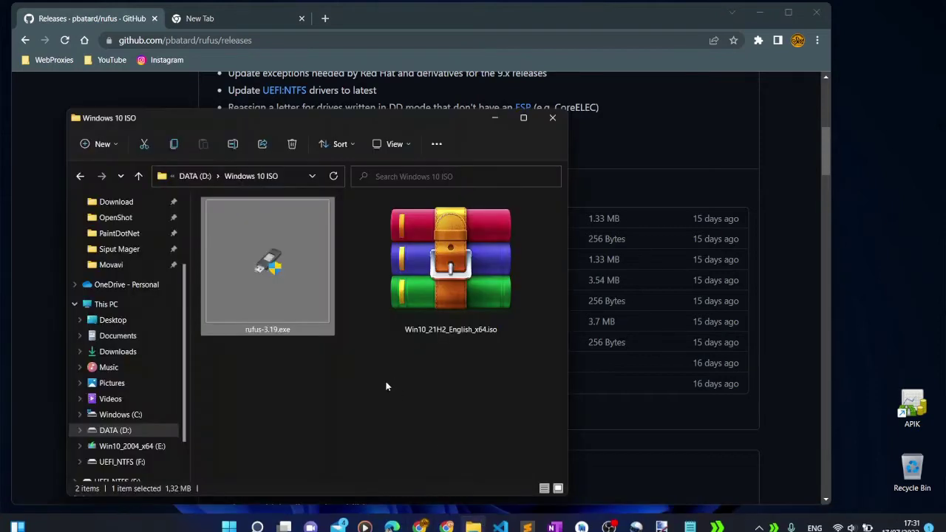
pyautogui.click(386, 386)
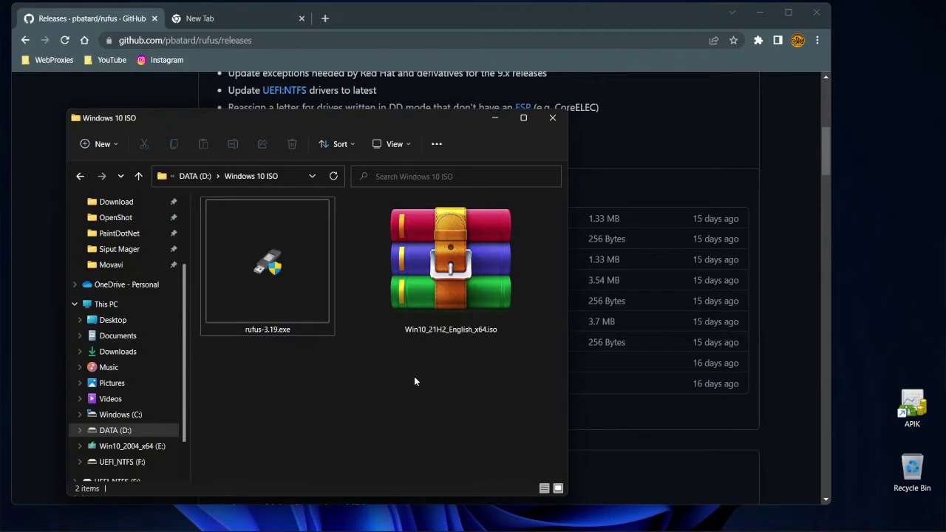
pyautogui.click(296, 280)
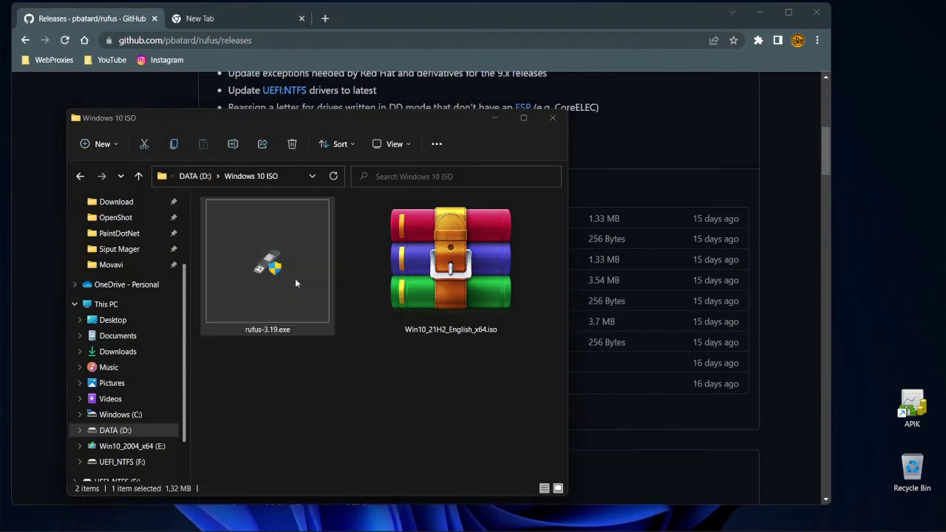
pyautogui.press('Return')
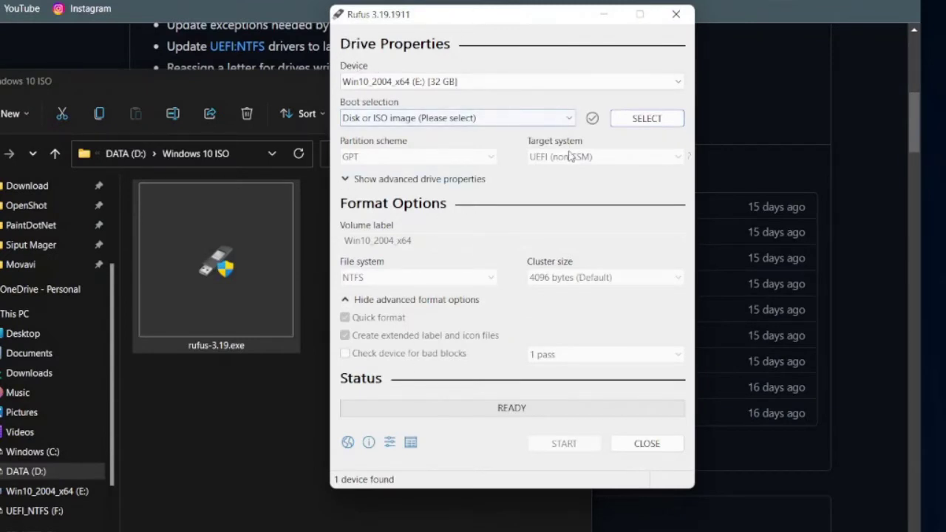
# Step: Target the 32 GB Win10_2004_x64 (E:) drive and load Win10_21H2_English_x64.iso as the boot image
pyautogui.click(668, 82)
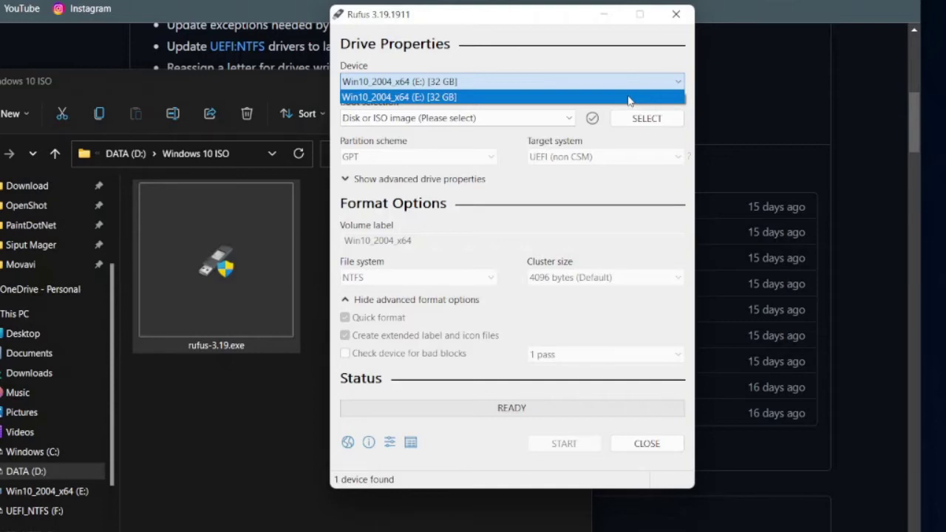
pyautogui.click(629, 101)
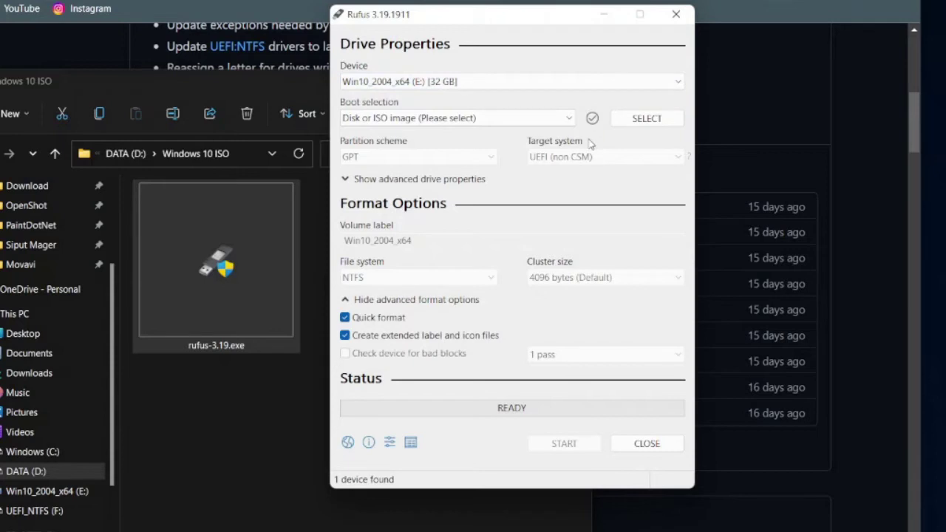
pyautogui.click(510, 118)
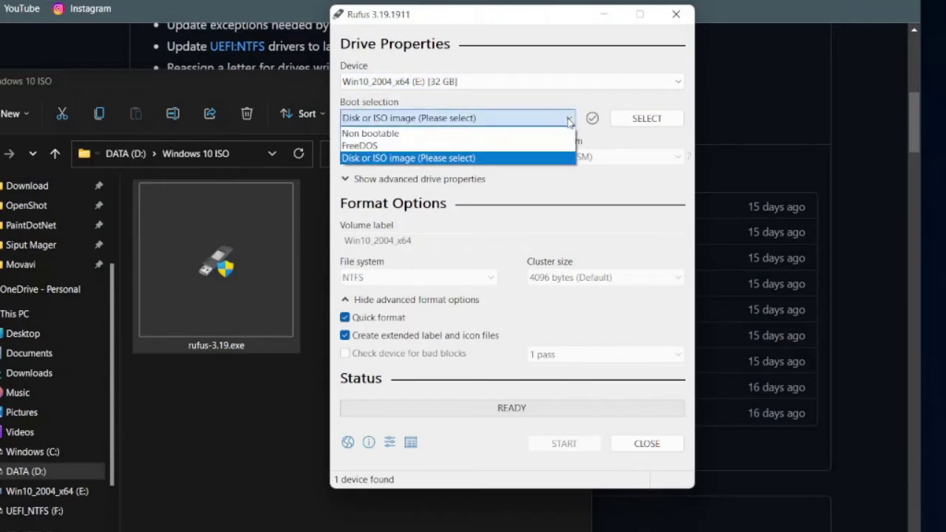
pyautogui.click(492, 158)
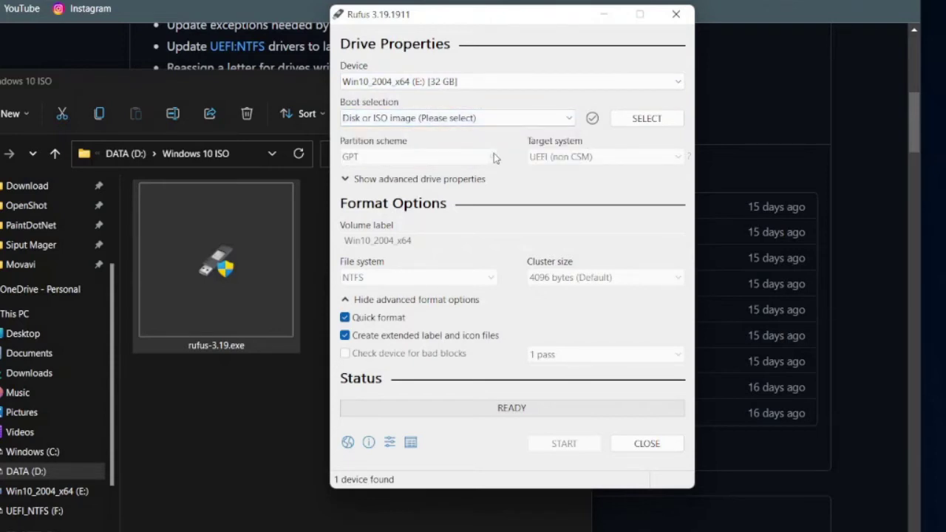
pyautogui.click(660, 122)
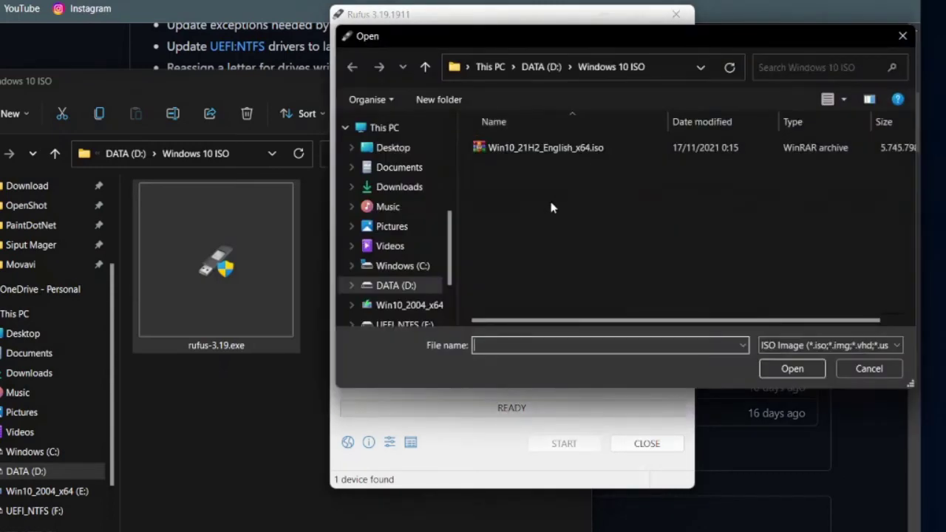
pyautogui.click(556, 151)
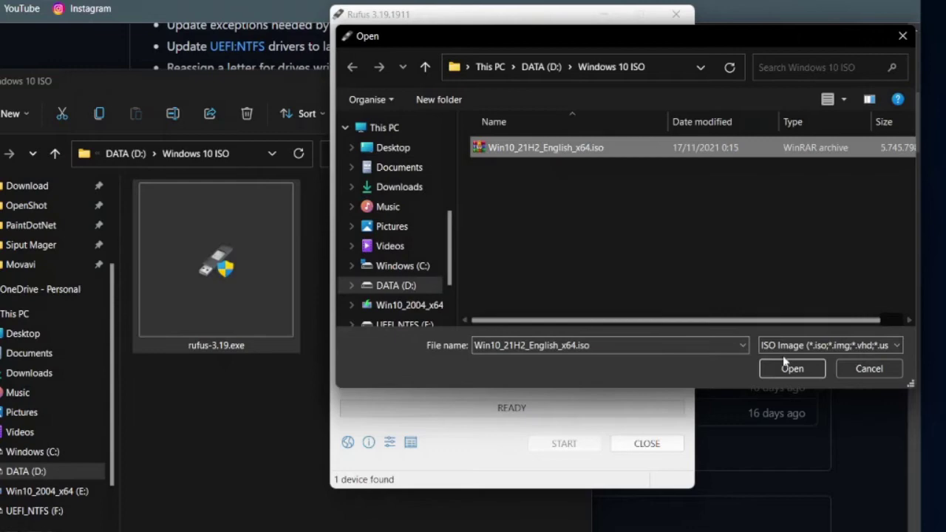
pyautogui.click(803, 372)
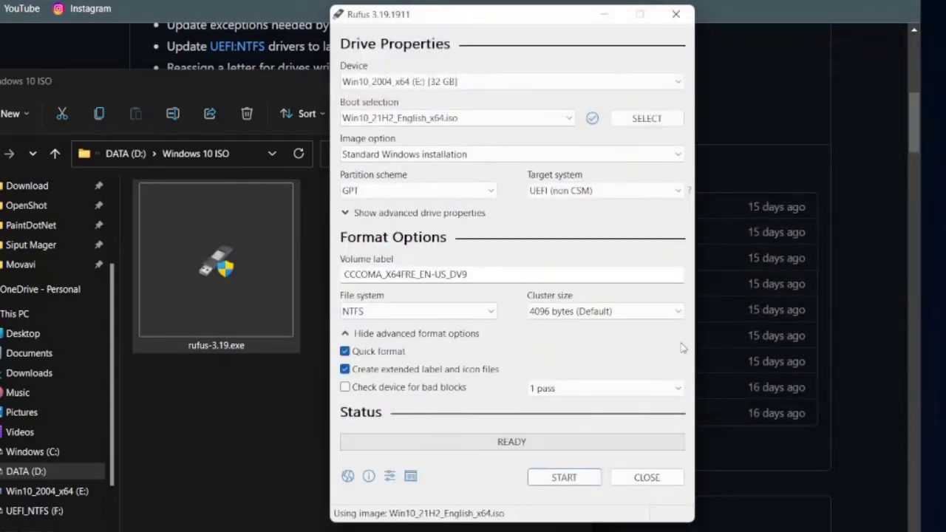
pyautogui.click(674, 154)
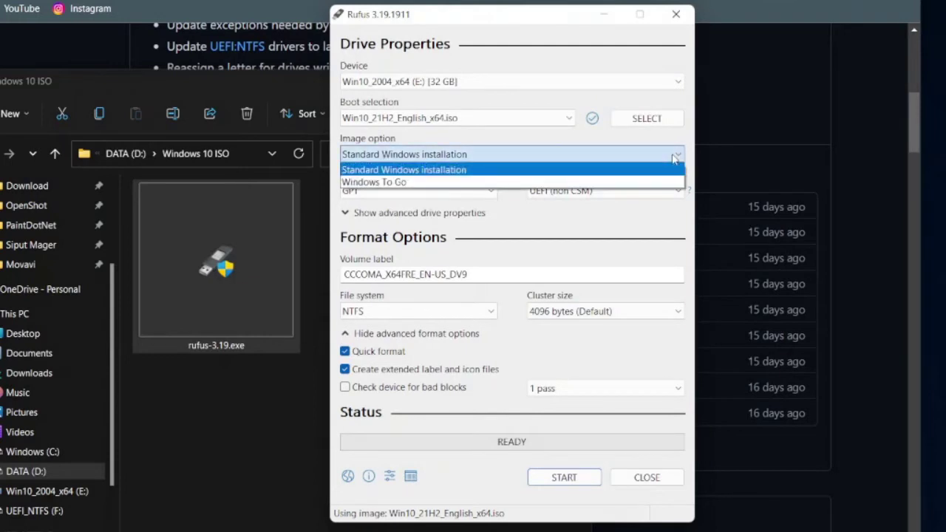
pyautogui.click(638, 170)
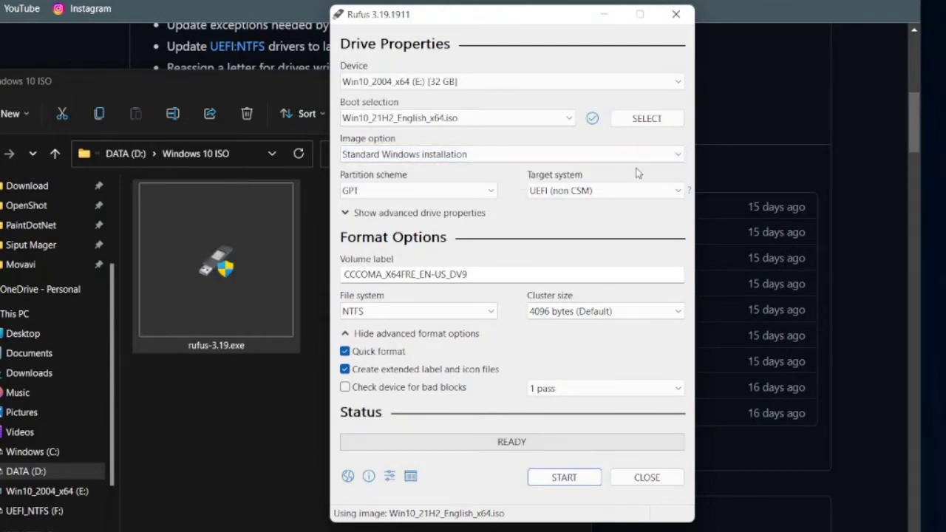
pyautogui.click(491, 191)
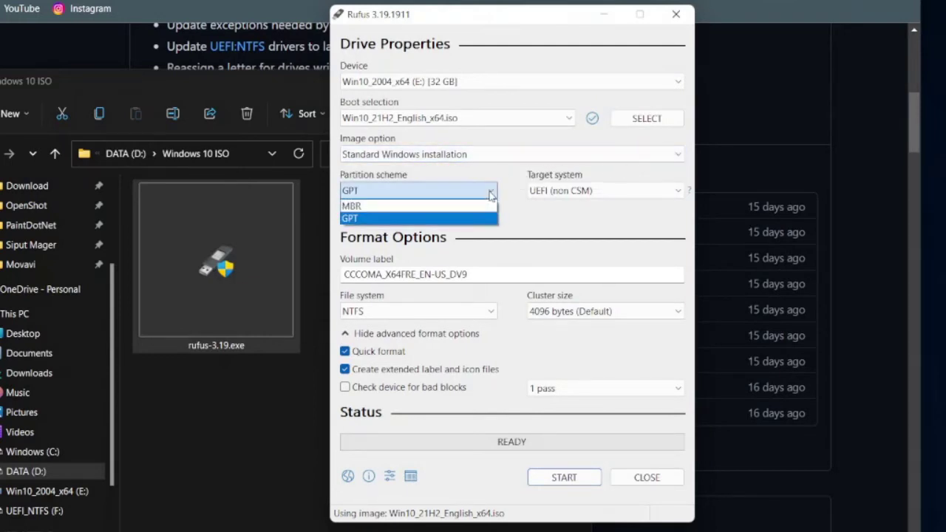
pyautogui.click(478, 221)
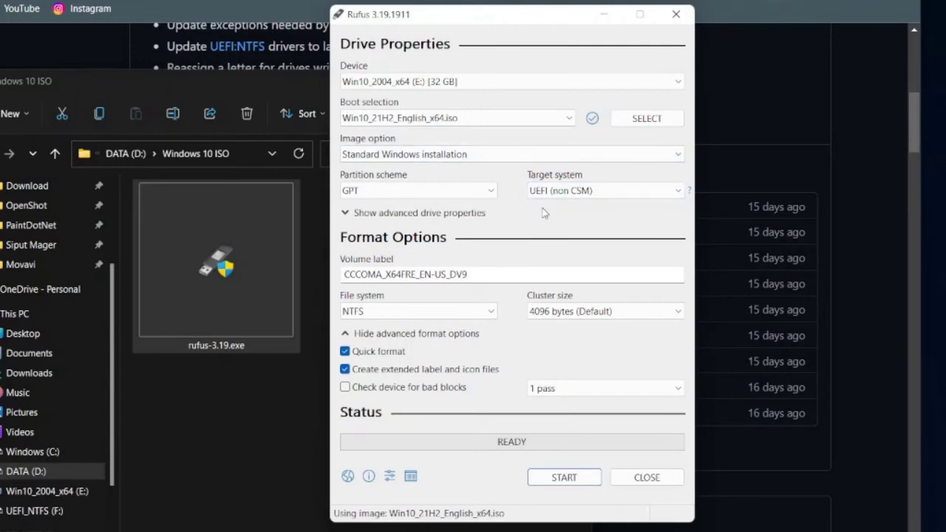
# Step: Change the volume label to Win10, keeping NTFS and the 4096-byte cluster size
pyautogui.click(488, 275)
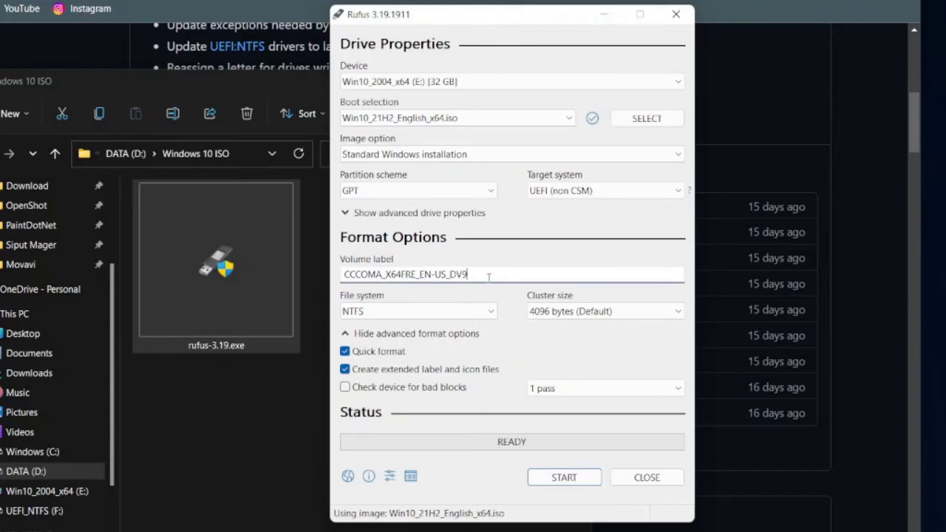
pyautogui.doubleClick(488, 275)
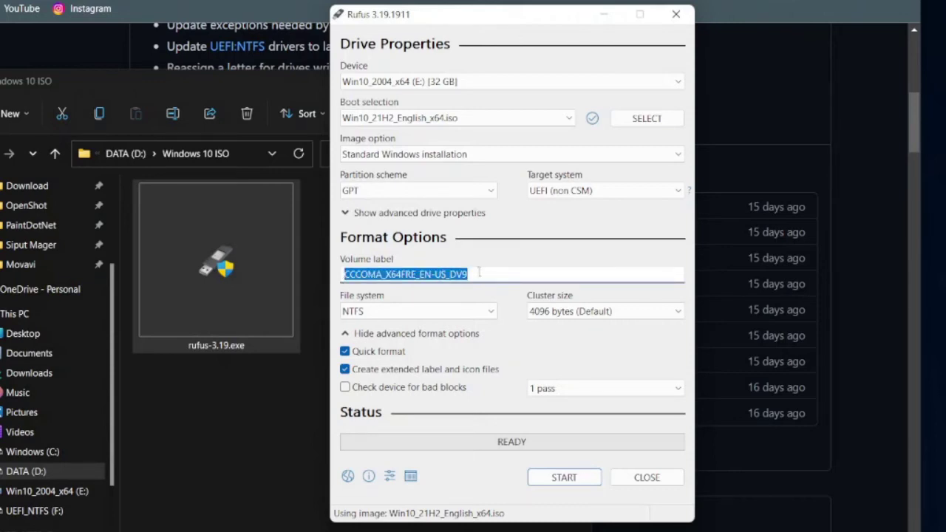
pyautogui.press('BackSpace')
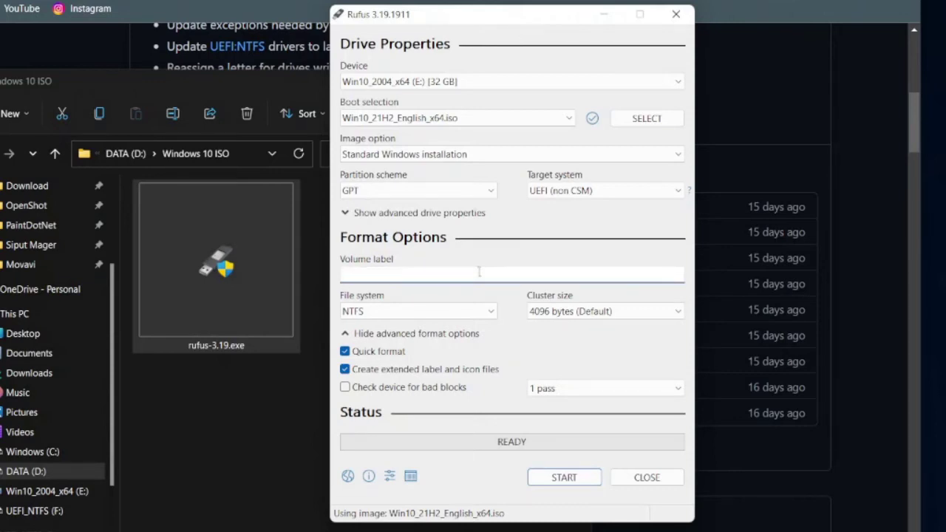
pyautogui.write('Win10')
pyautogui.click(458, 311)
pyautogui.click(414, 328)
pyautogui.click(661, 311)
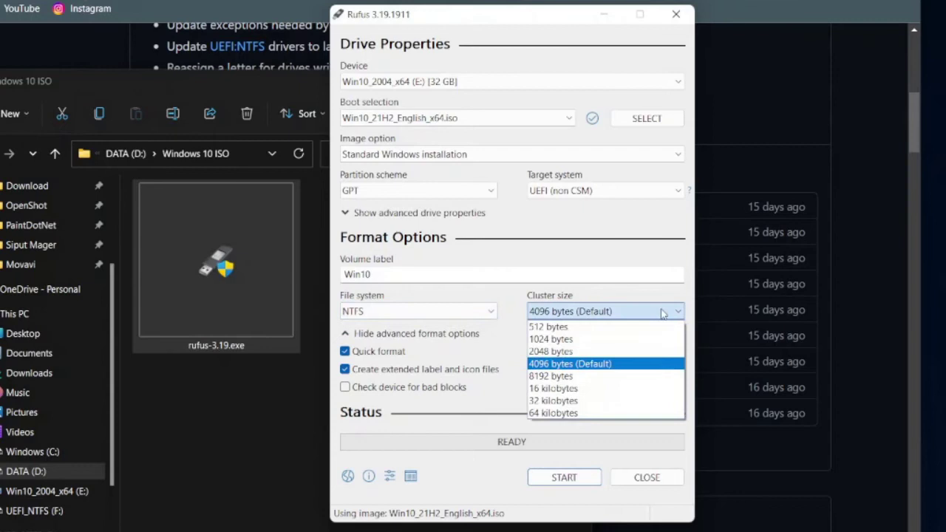
pyautogui.click(661, 312)
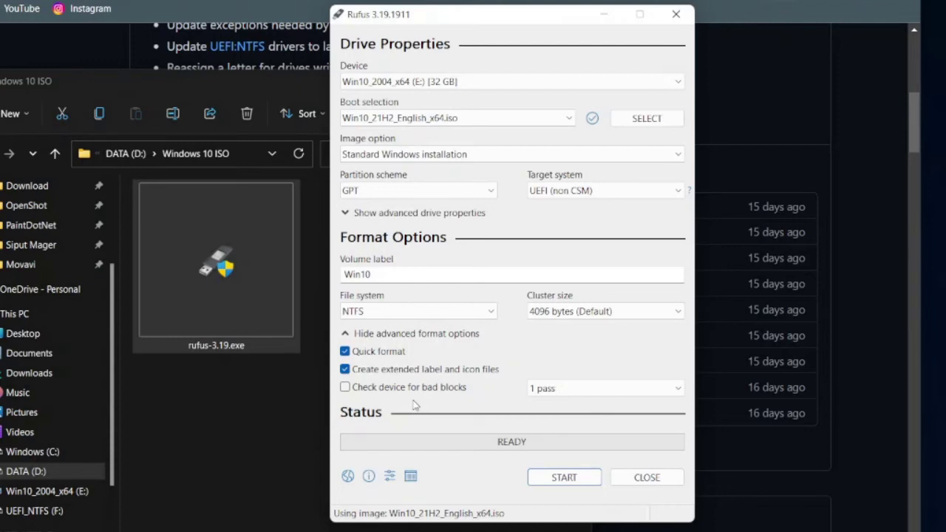
# Step: Write the ISO to the USB drive, accepting the erase warning, then close Rufus
pyautogui.click(572, 482)
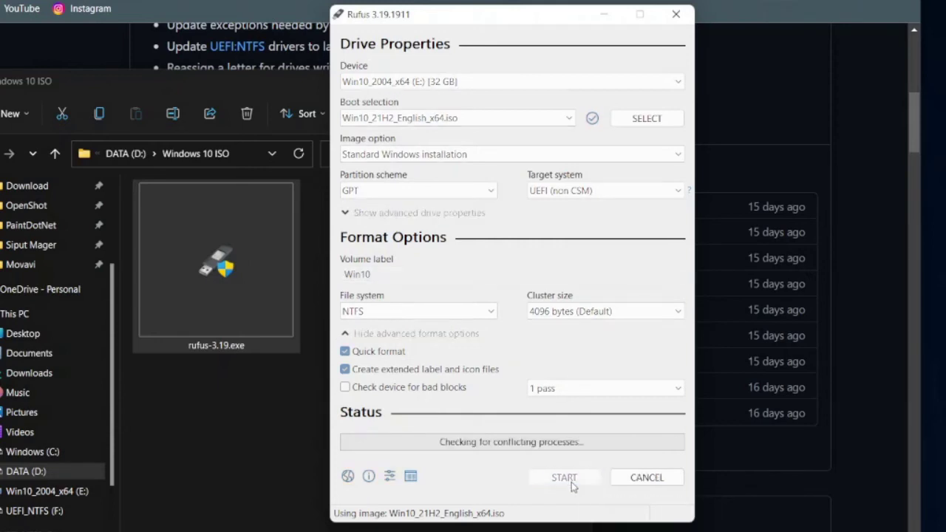
pyautogui.click(534, 334)
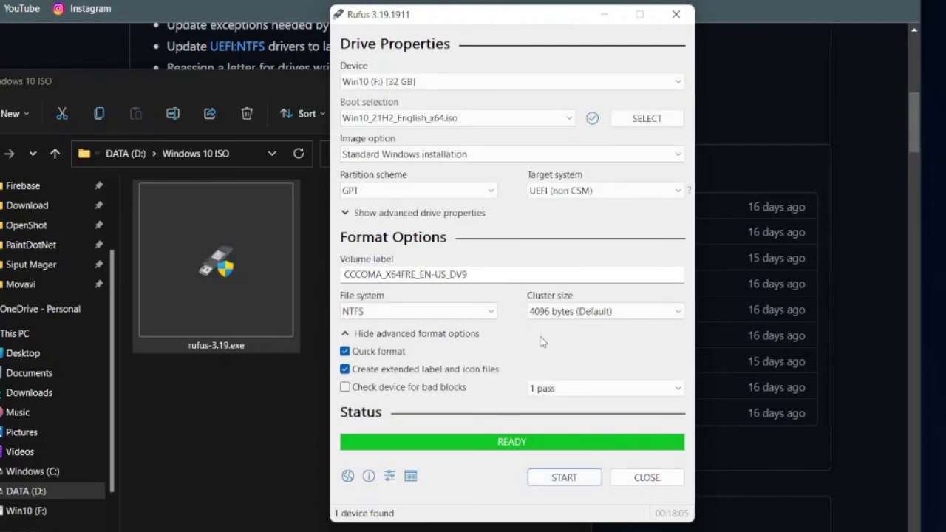
pyautogui.click(640, 477)
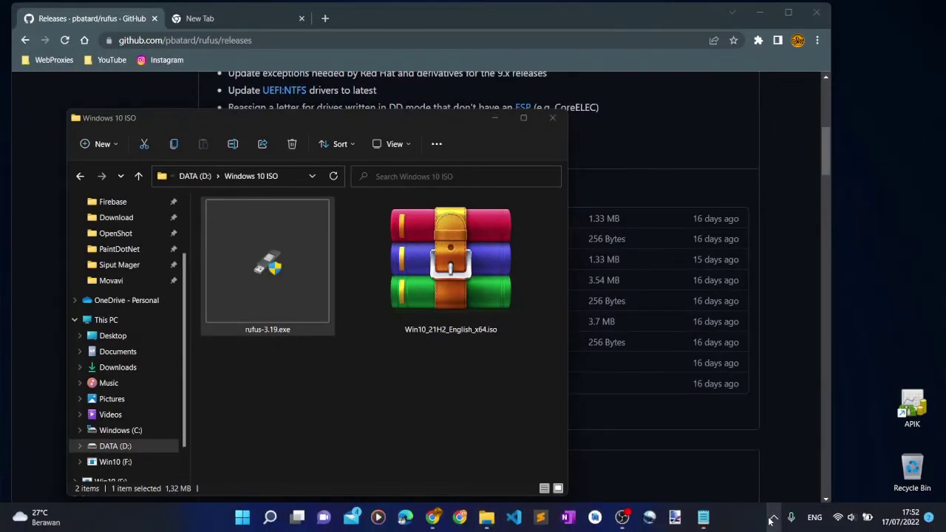
# Step: Eject the Win10 USB drive through Safely Remove Hardware in the system tray
pyautogui.click(790, 531)
pyautogui.click(753, 460)
pyautogui.click(784, 484)
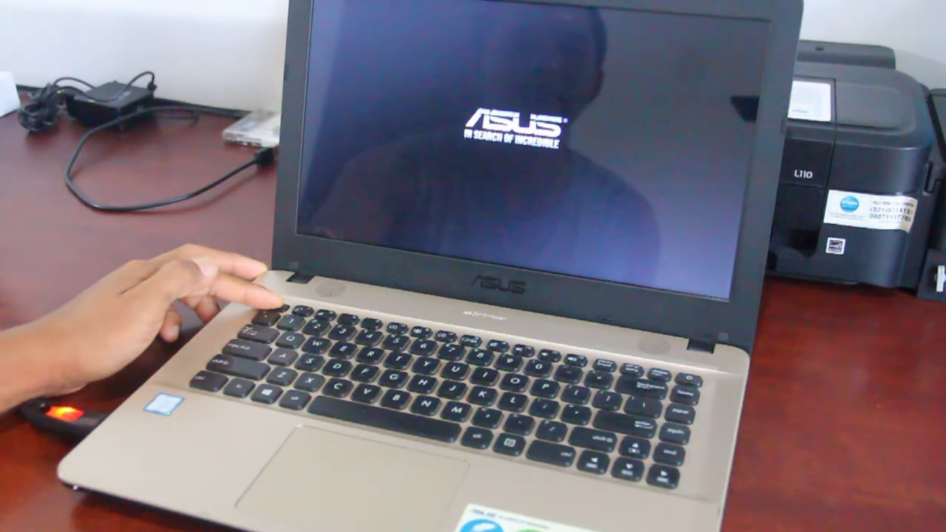
# Step: Open the laptop's boot menu and pick UEFI: SanDisk, Partition 2
pyautogui.press('Escape')
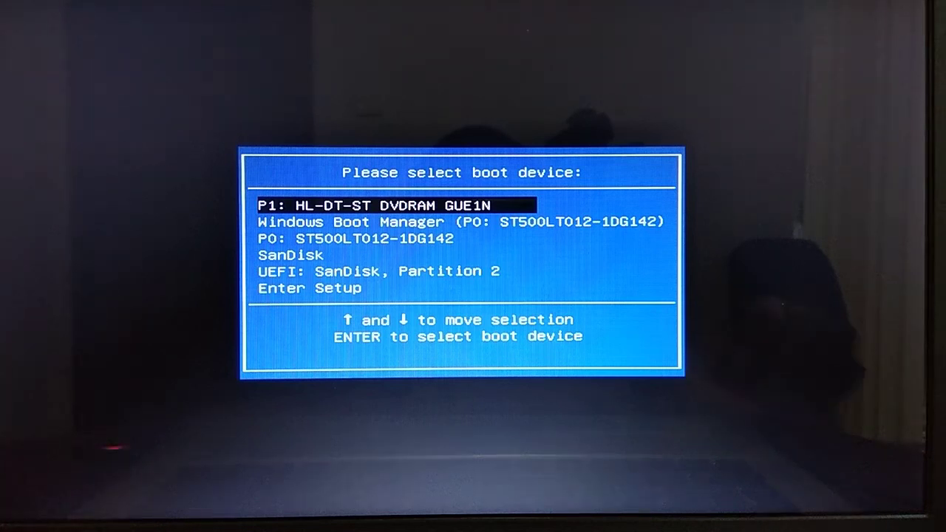
pyautogui.press('Down')
pyautogui.press('Down')
pyautogui.press('Down')
pyautogui.press('Down')
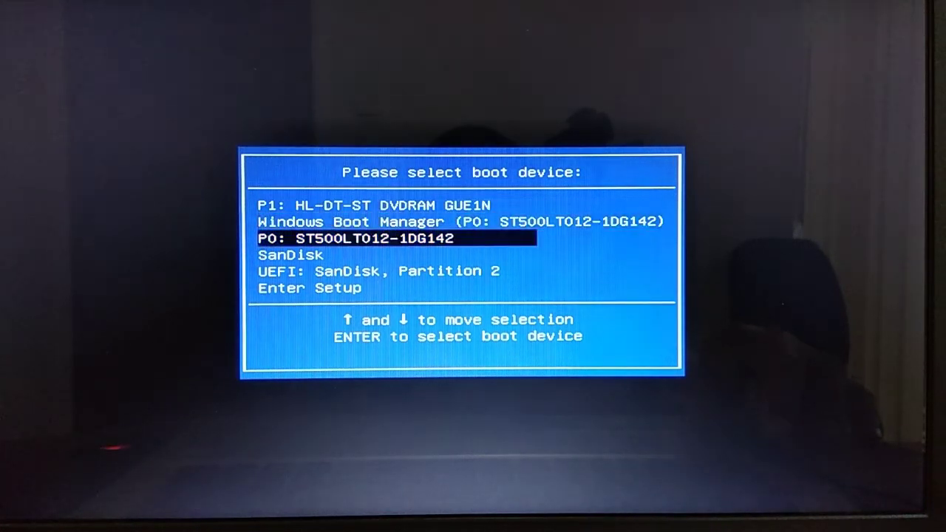